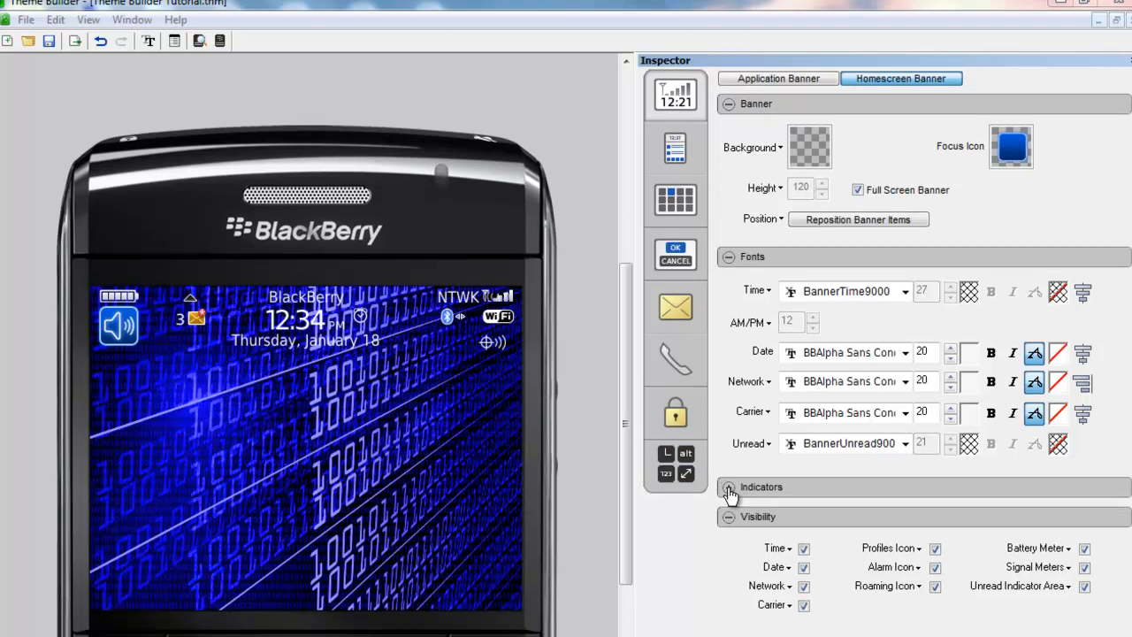
- Expand the homescreen banner's Indicators section to reveal the battery, alarm, signal and unread icon settings
left_click(728, 496)
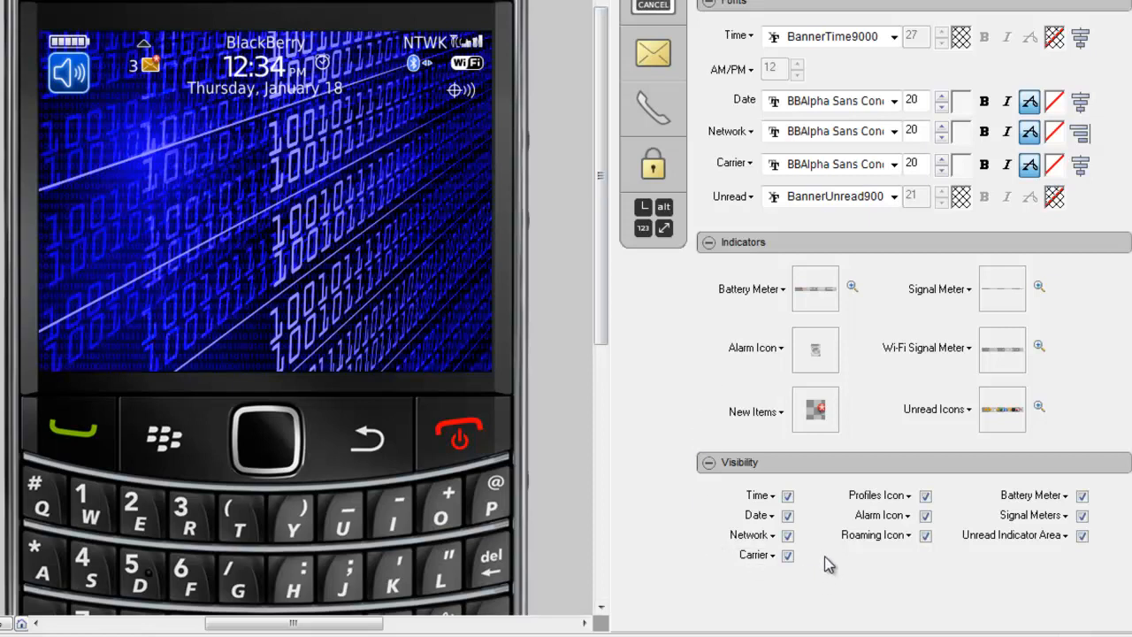
- Uncheck Network, Carrier, Profiles Icon and Roaming Icon under the homescreen banner's Visibility
left_click(788, 536)
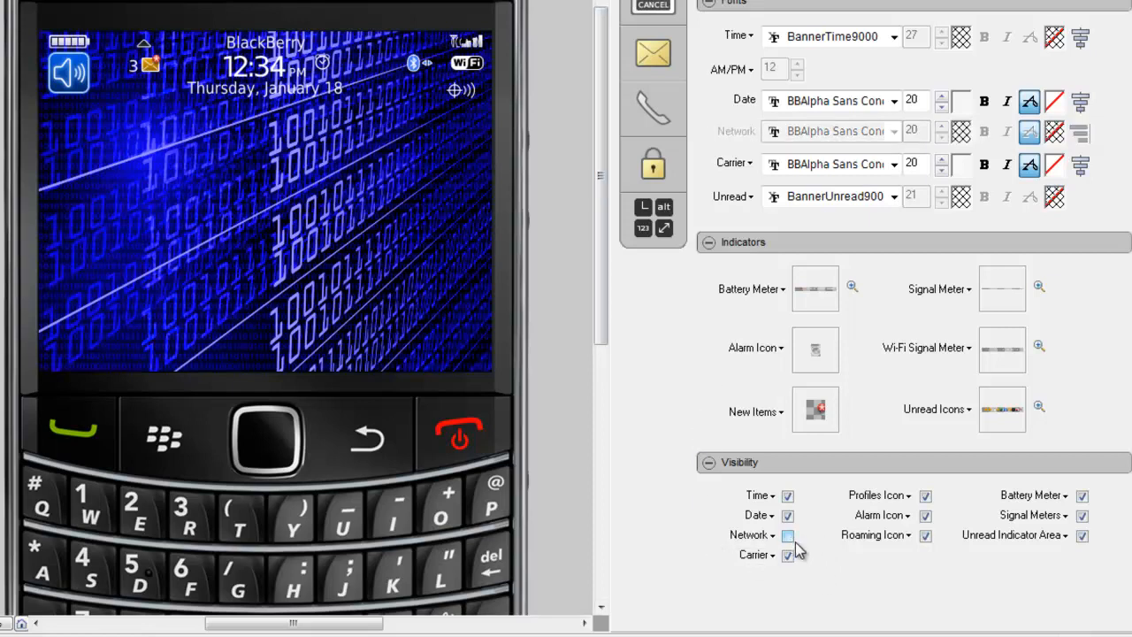
left_click(788, 556)
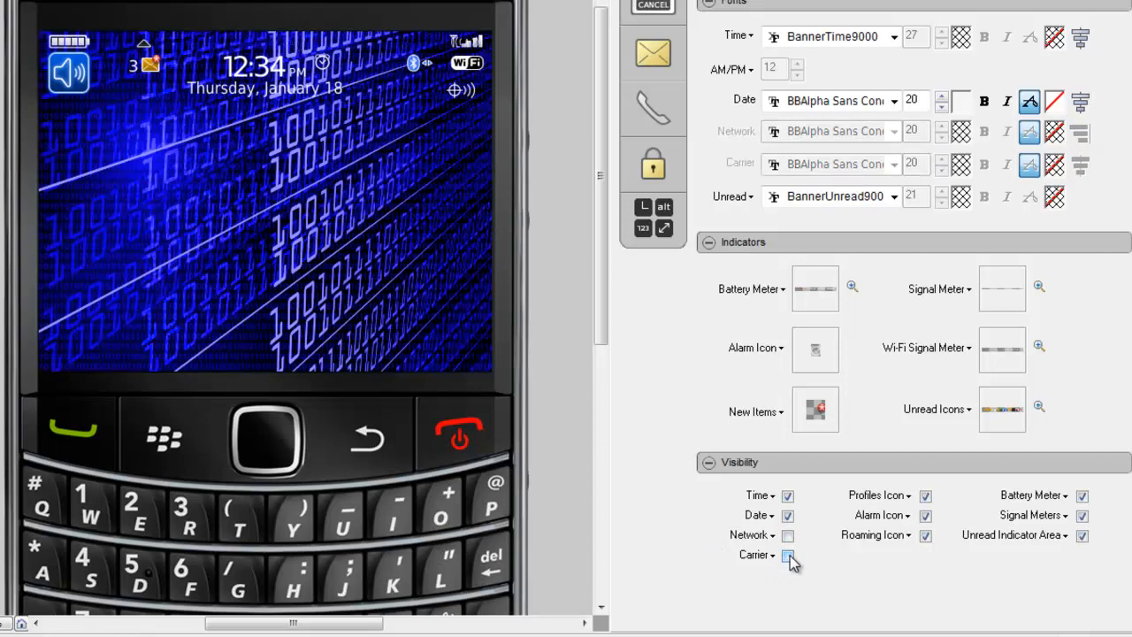
left_click(926, 497)
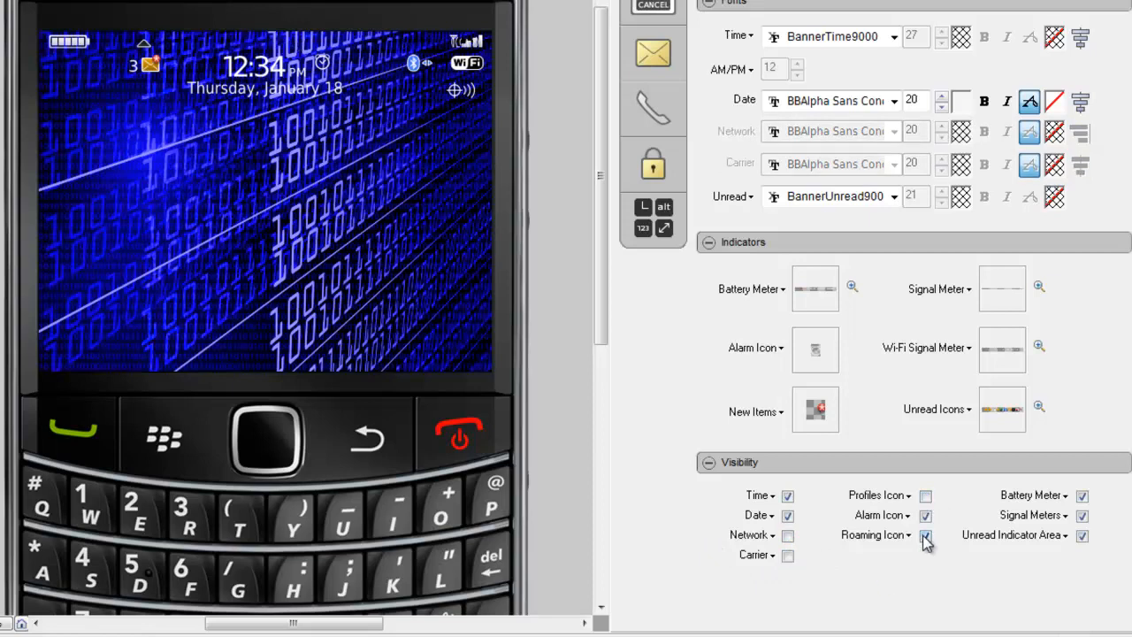
left_click(925, 536)
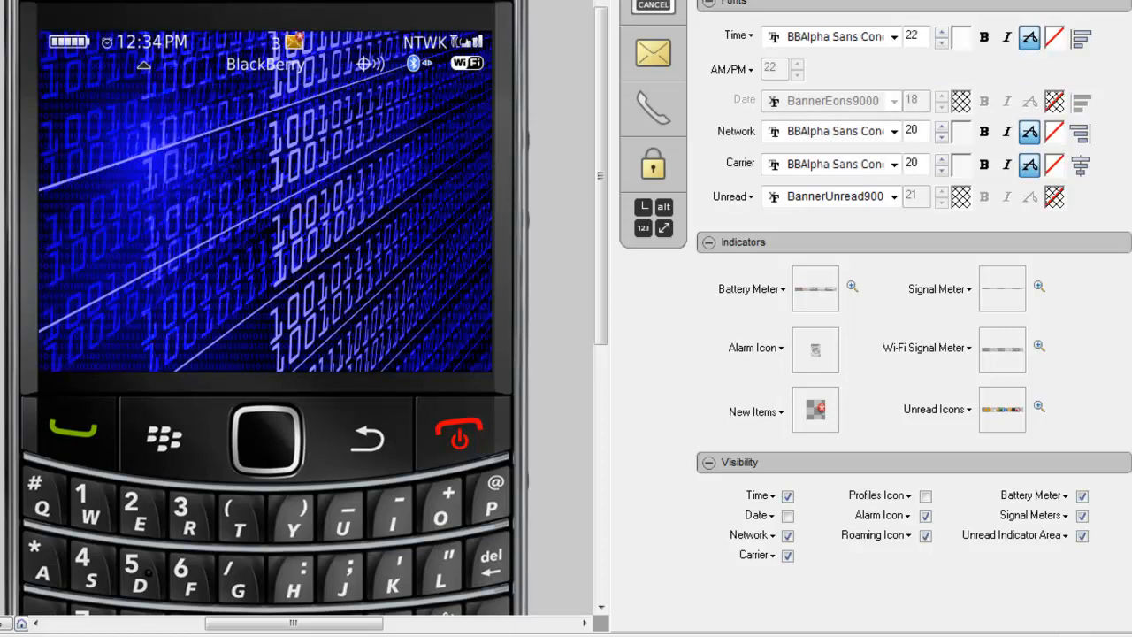
- Uncheck Network, Carrier and Roaming Icon under the application banner's Visibility
left_click(788, 536)
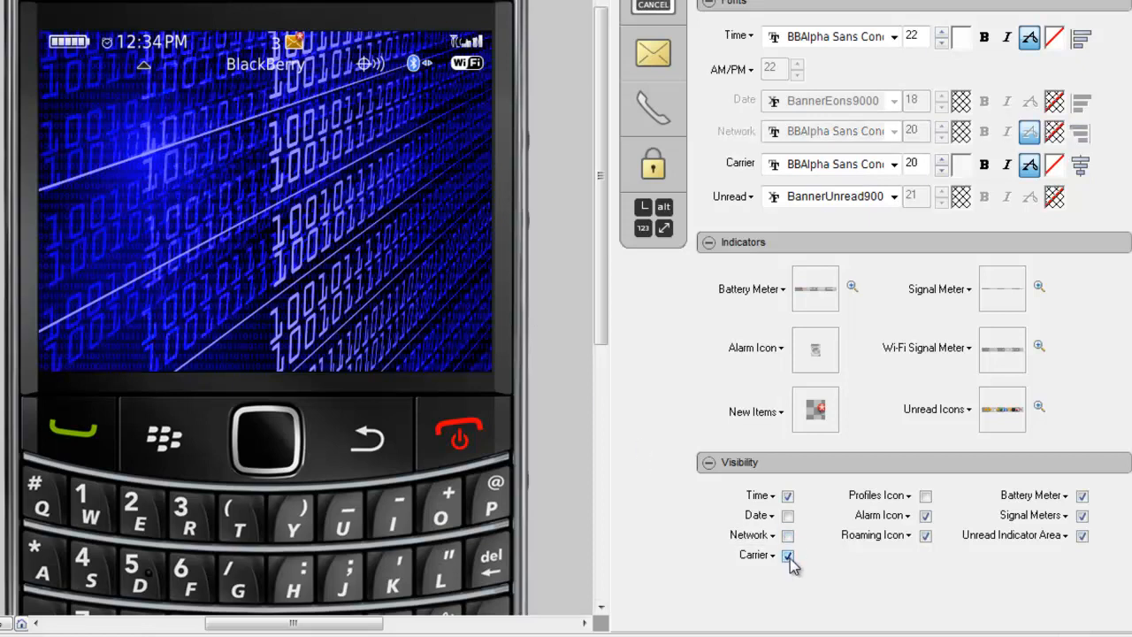
left_click(788, 557)
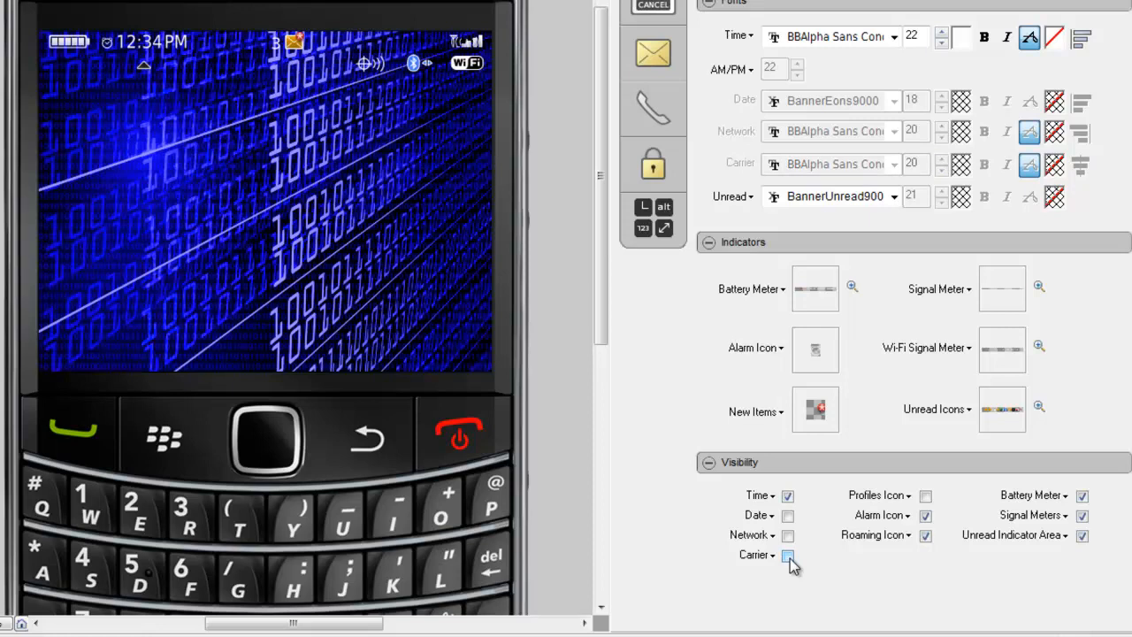
left_click(926, 536)
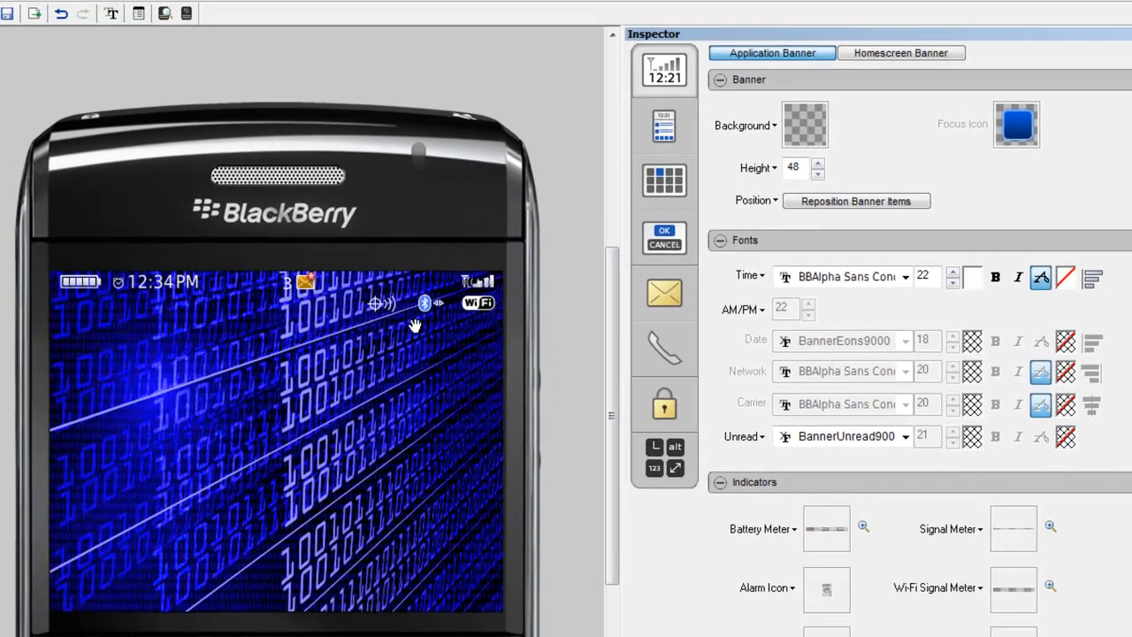
- Go back to the Homescreen Banner tab and turn on Reposition Banner Items
left_click(879, 54)
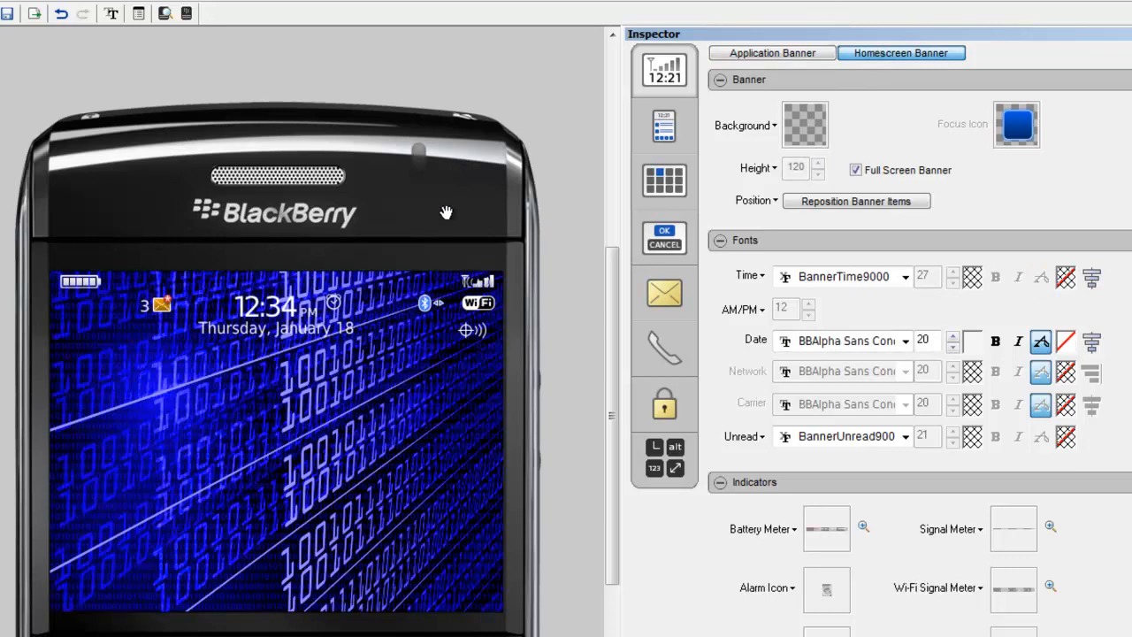
left_click(832, 202)
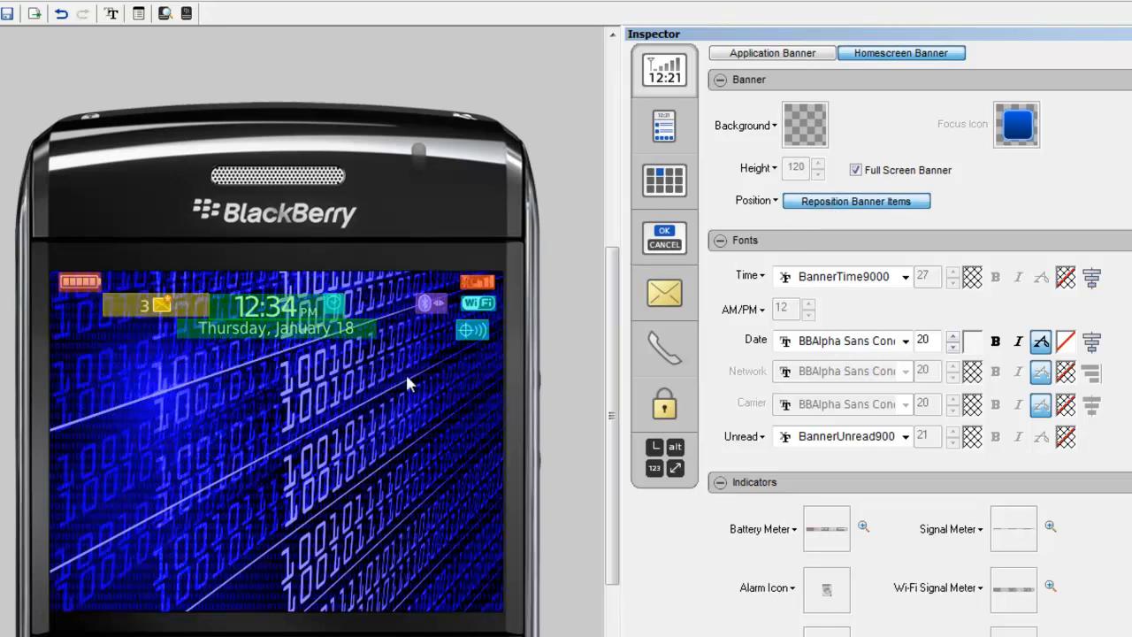
- Place the date in the top banner slot above the clock and nudge it slightly
left_click(333, 287)
left_click(330, 282)
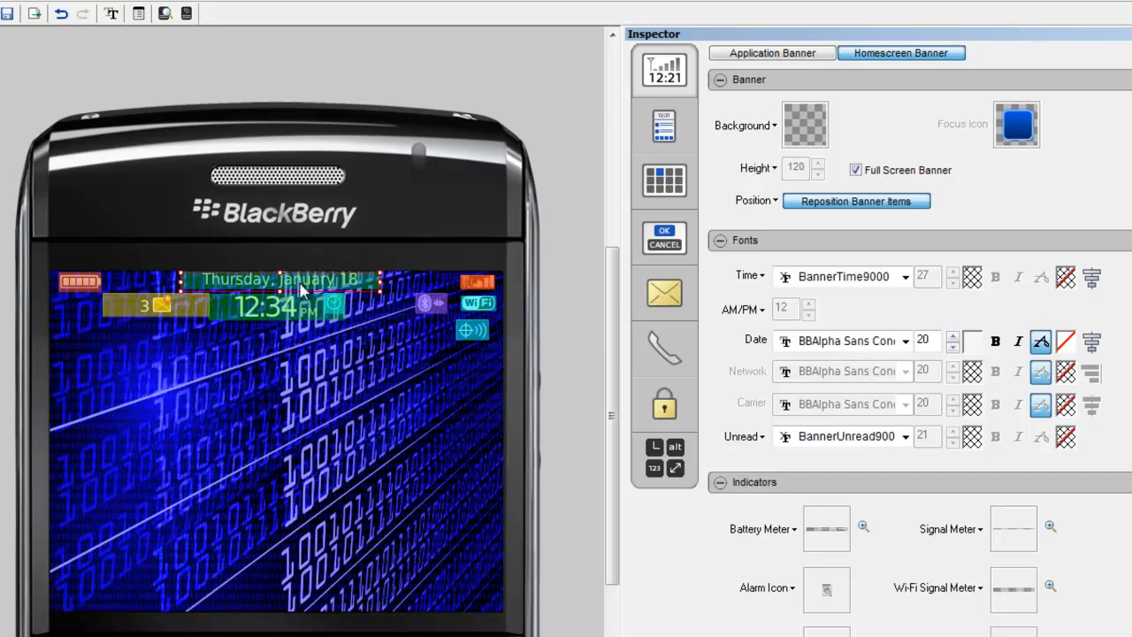
left_click_drag(302, 289, 299, 282)
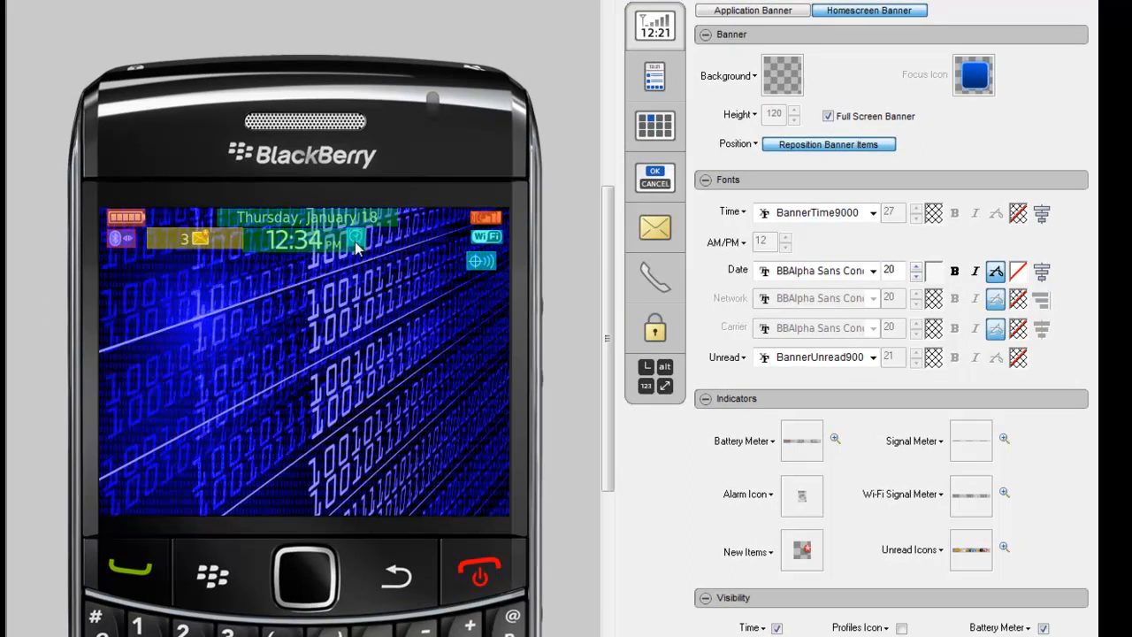
- Drag the alarm icon right of the clock, shift the GPS icon slightly right, and exit repositioning
left_click_drag(378, 247, 399, 243)
left_click_drag(401, 242, 401, 242)
left_click_drag(480, 263, 484, 261)
left_click_drag(485, 261, 484, 260)
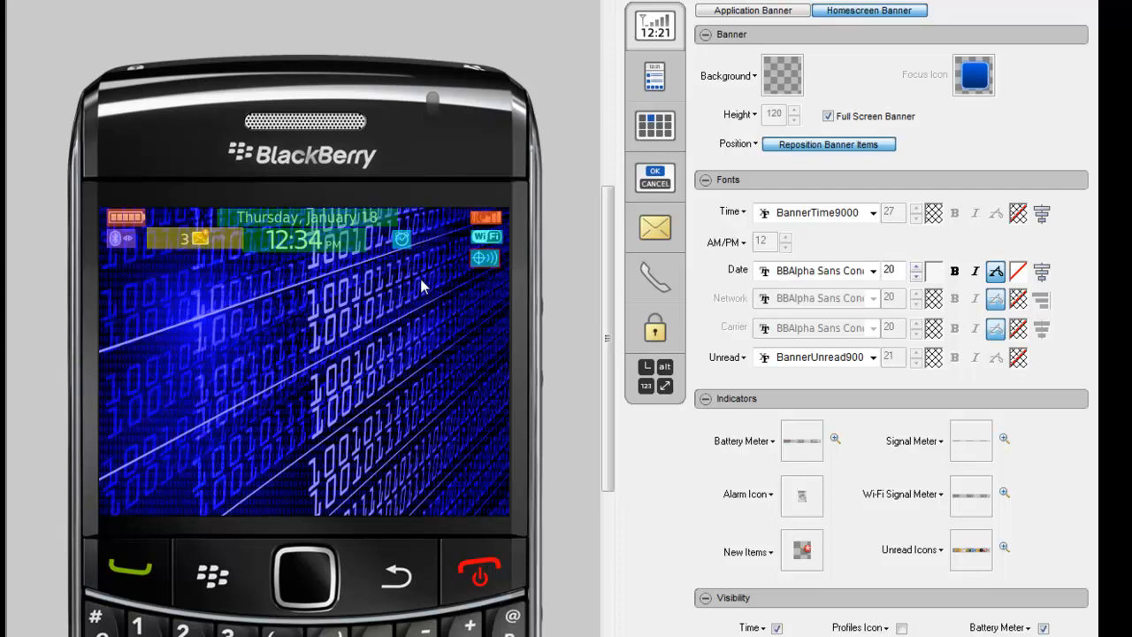
left_click(793, 151)
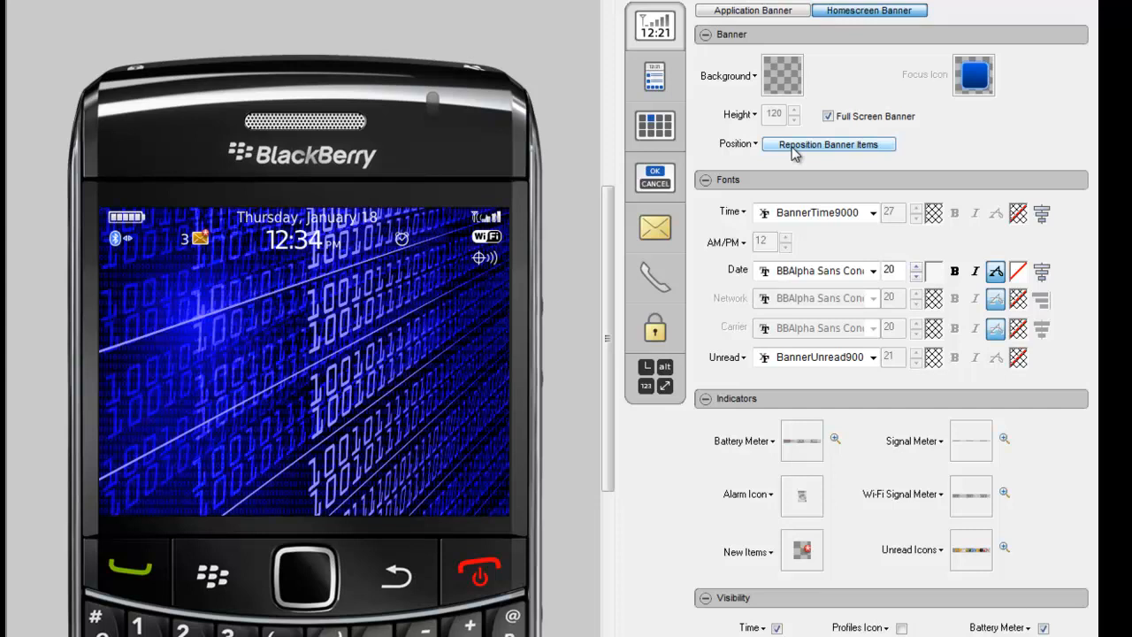
- In application banner reposition mode, move the unread count mid-screen and the 12:34PM time toward centre
left_click(727, 10)
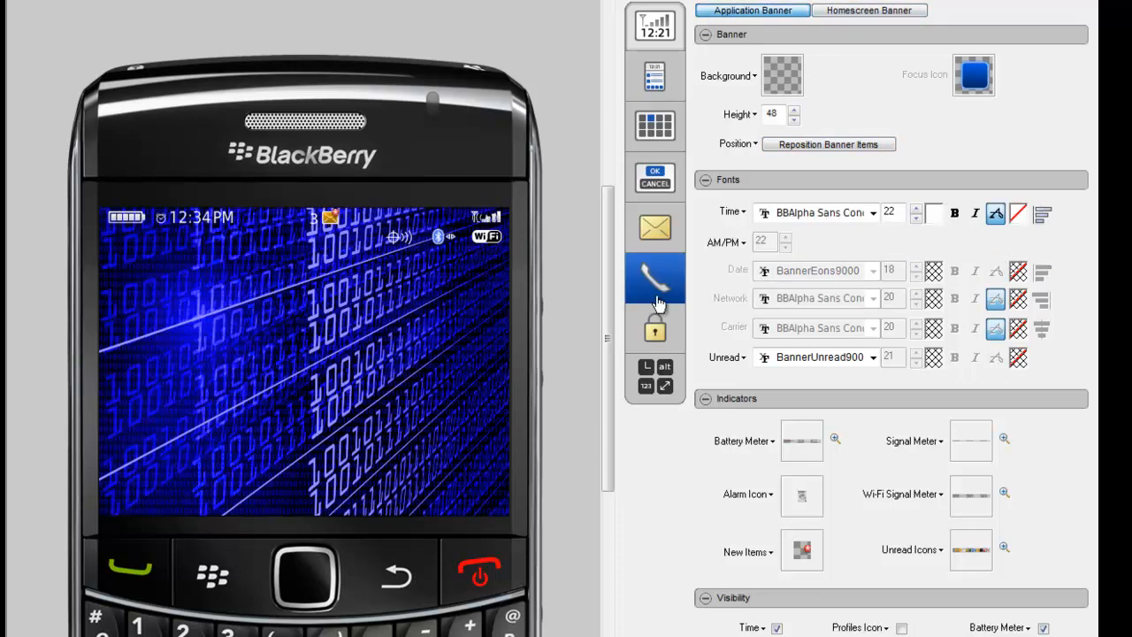
left_click(814, 149)
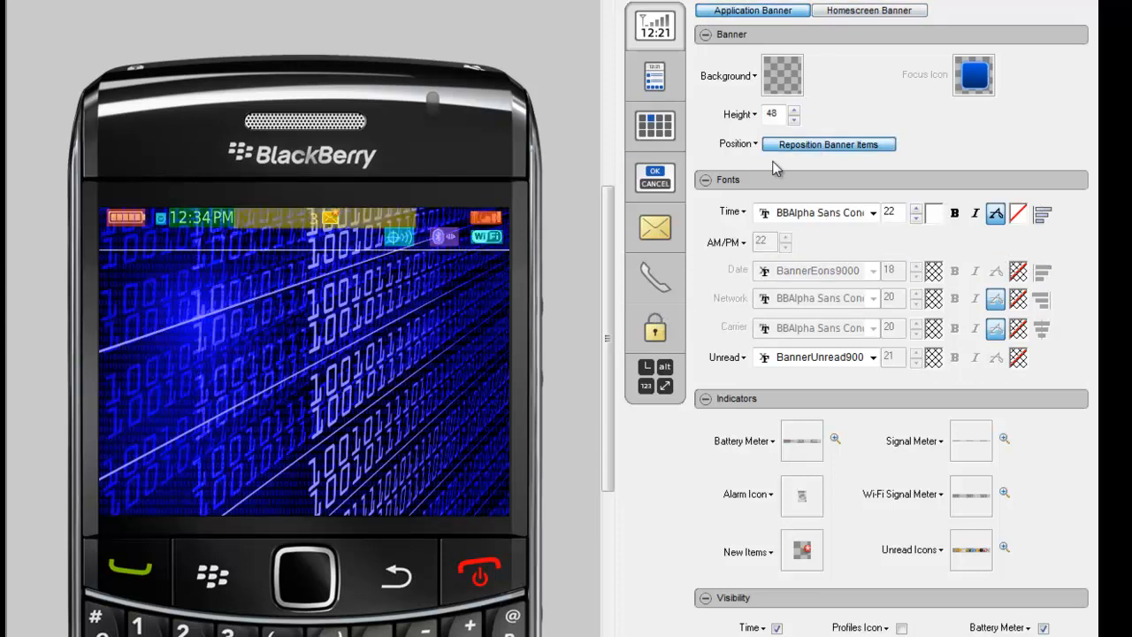
left_click_drag(359, 217, 311, 324)
left_click_drag(203, 223, 309, 228)
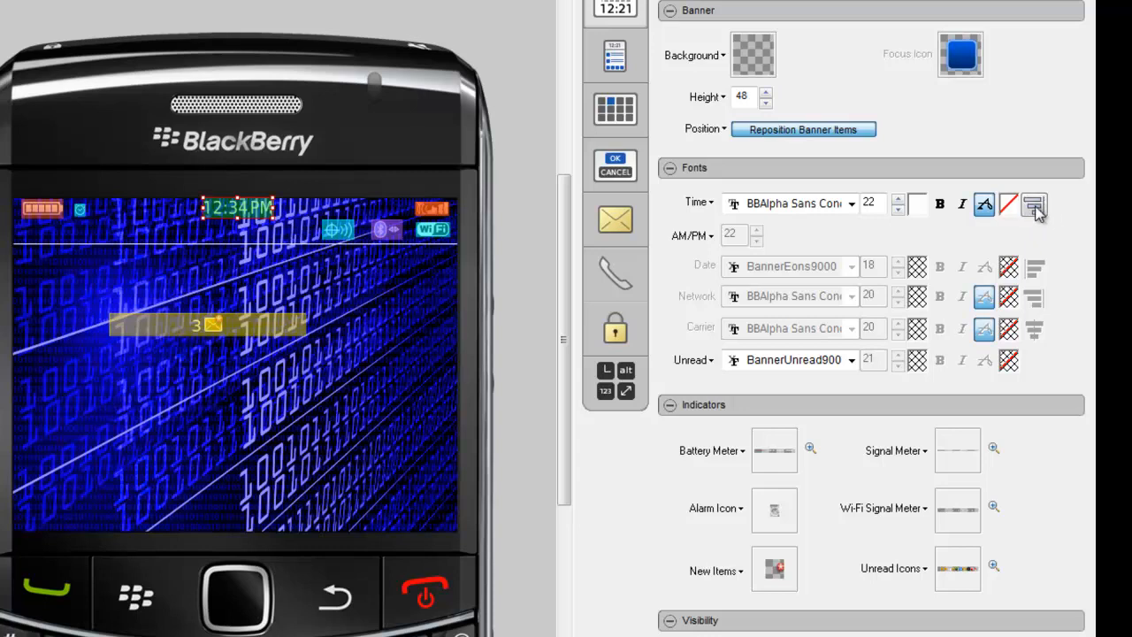
- Cycle the time alignment back to centred, then widen the clock and nudge it slightly left
left_click(1035, 210)
left_click(1035, 210)
left_click(1035, 208)
left_click(1036, 209)
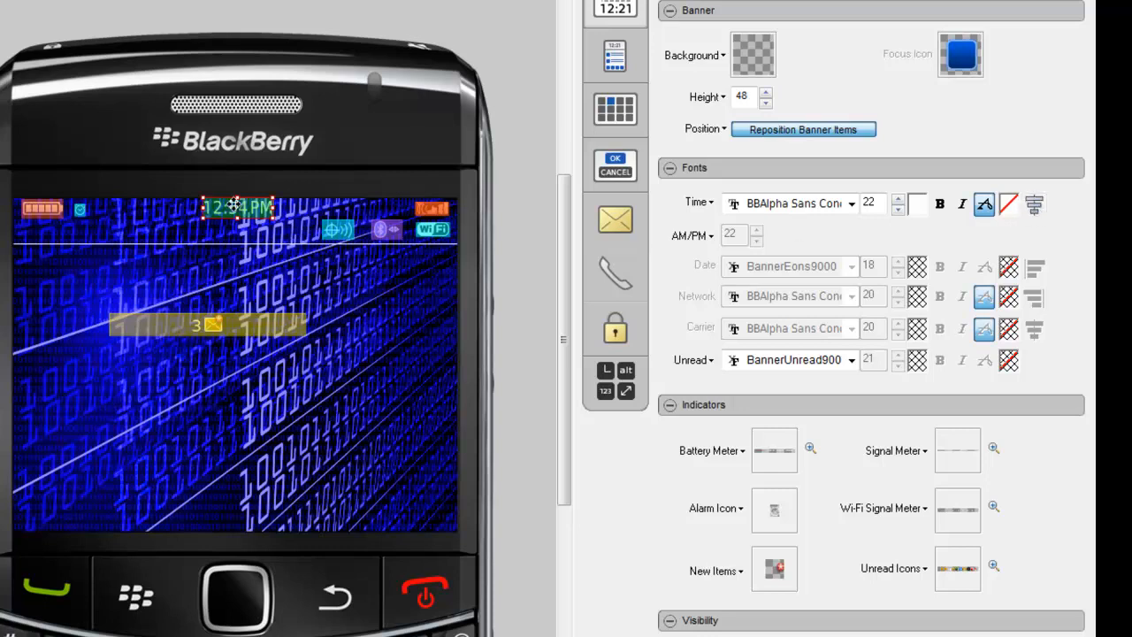
left_click_drag(274, 206, 301, 213)
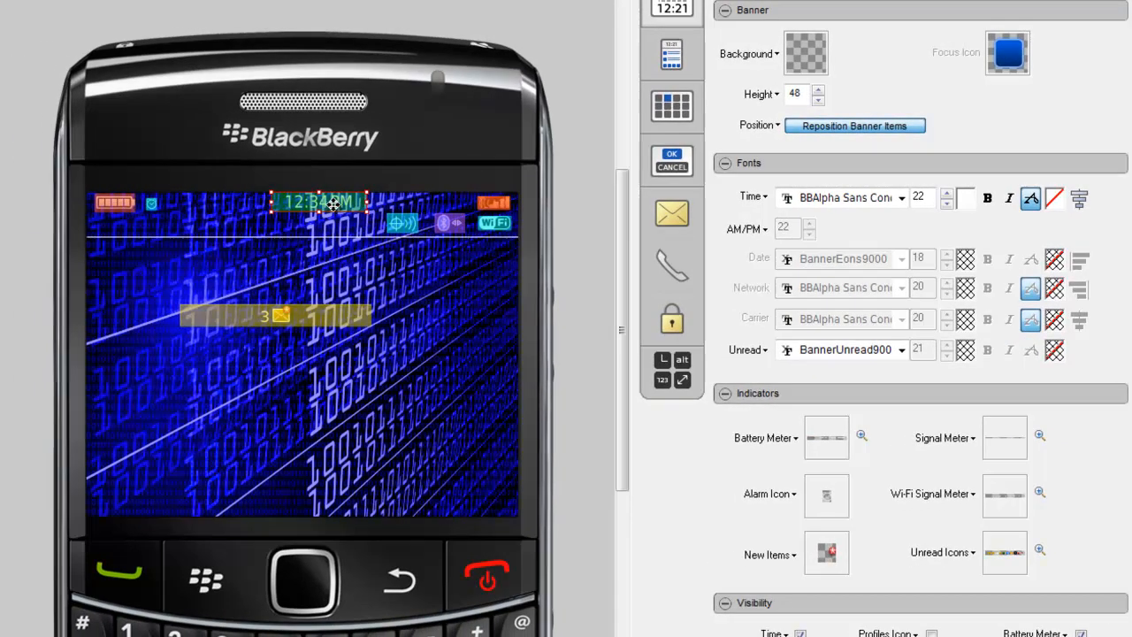
left_click_drag(333, 207, 320, 207)
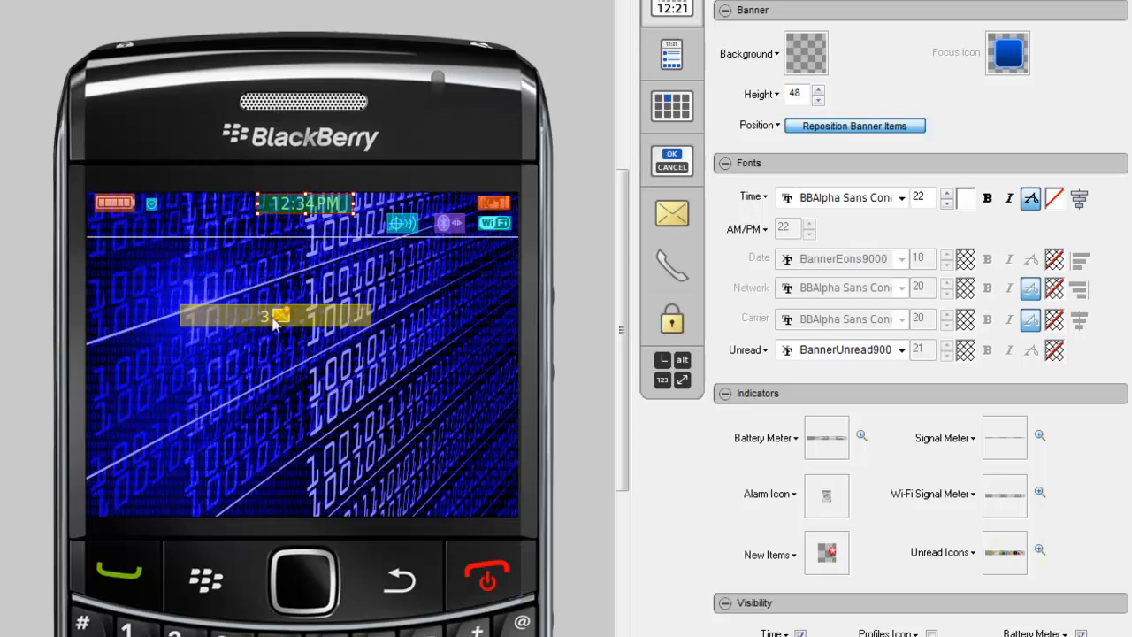
- Shrink the unread-messages item and move it into the top row so the 3 shows
left_click(301, 316)
left_click_drag(372, 314, 189, 316)
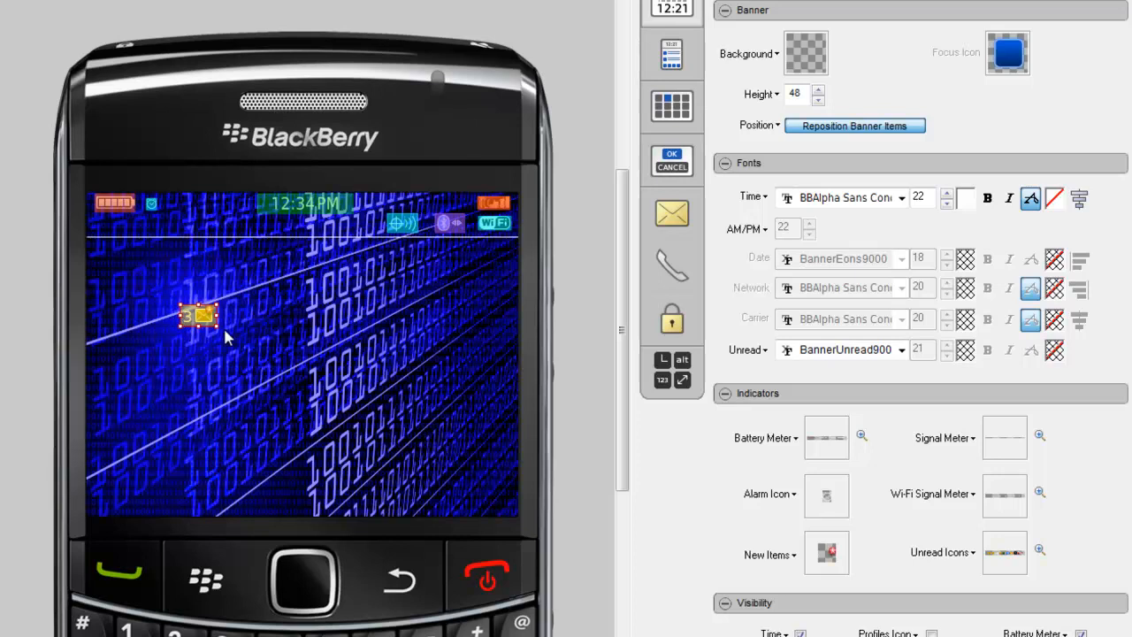
left_click_drag(217, 319, 204, 206)
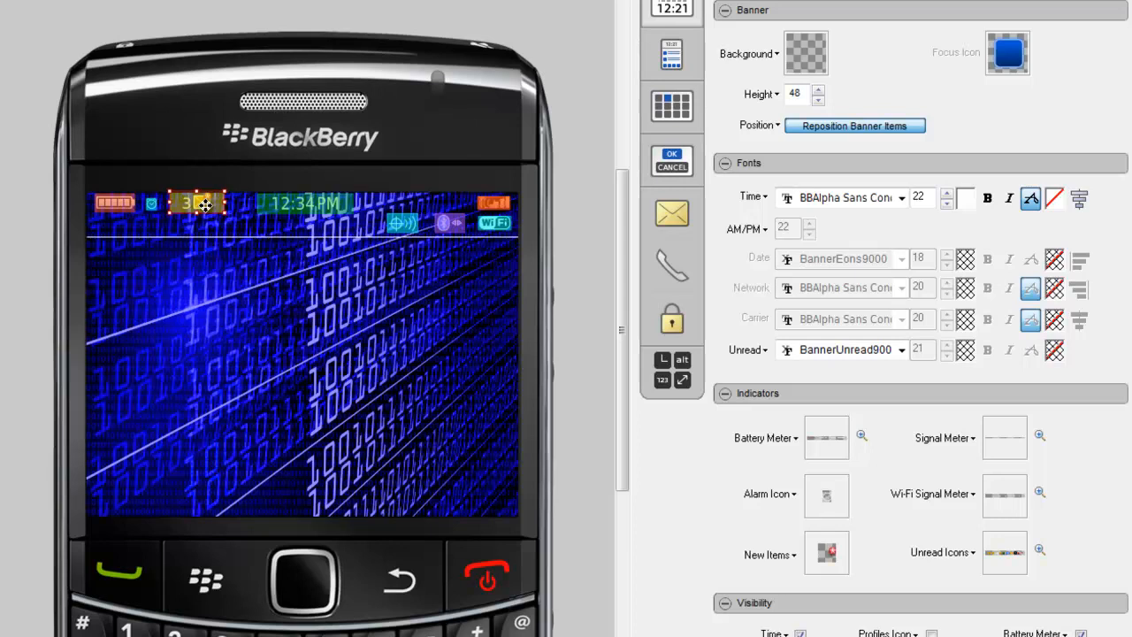
- Place the Bluetooth indicator below the battery meter and the alarm icon right of the clock
left_click(441, 225)
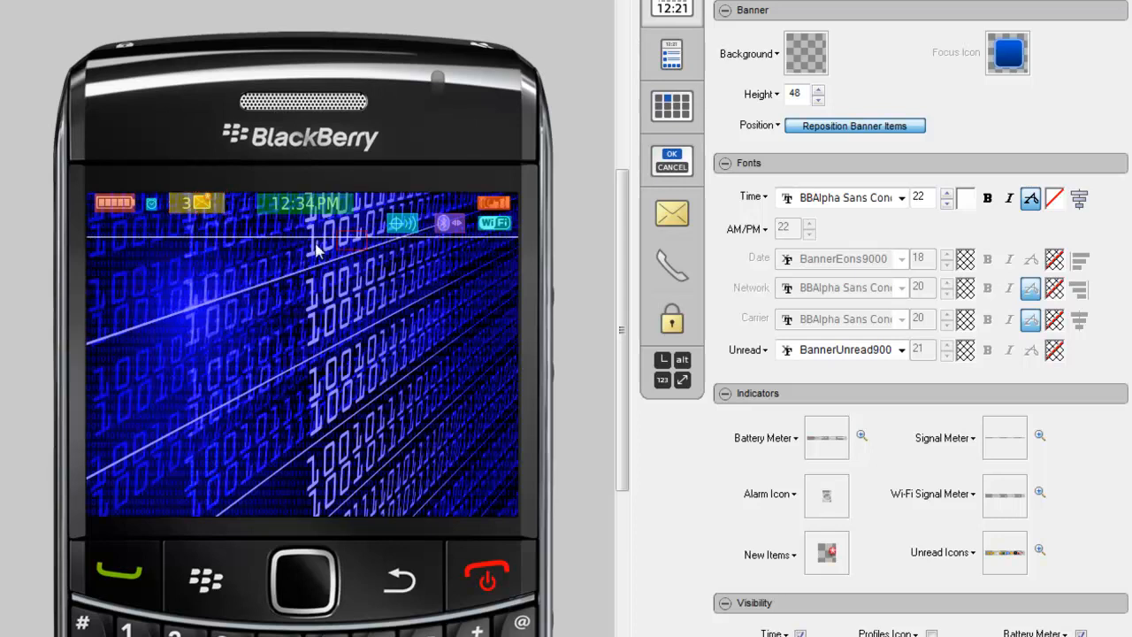
left_click_drag(127, 229, 450, 223)
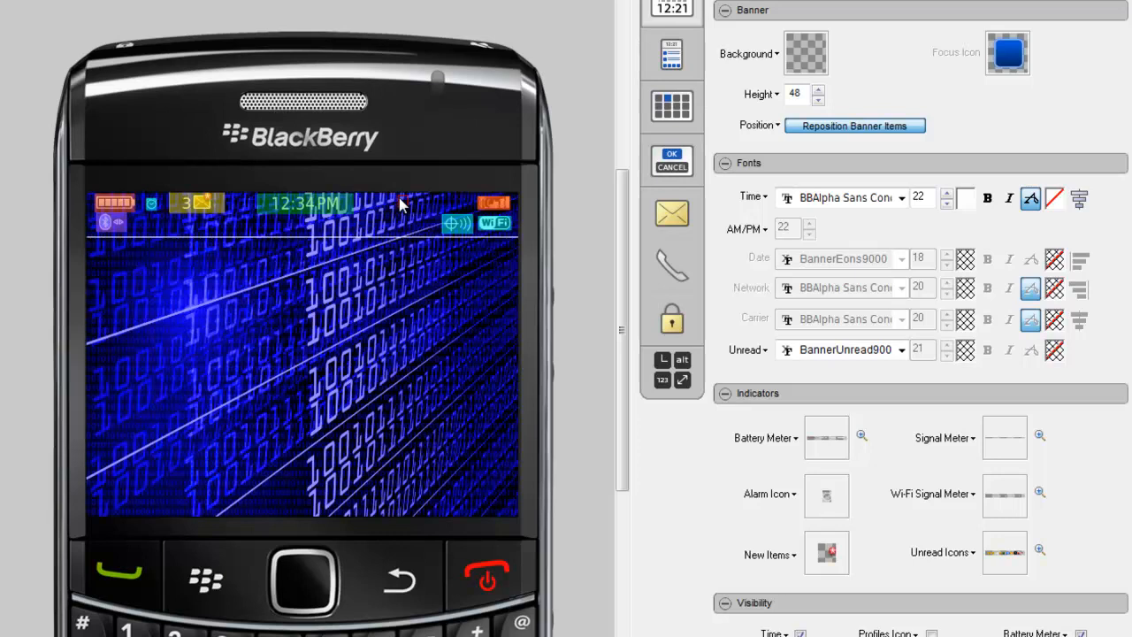
left_click_drag(401, 197, 403, 198)
- Exit repositioning and preview the banner on the application list, active call and incoming call screens
left_click(829, 129)
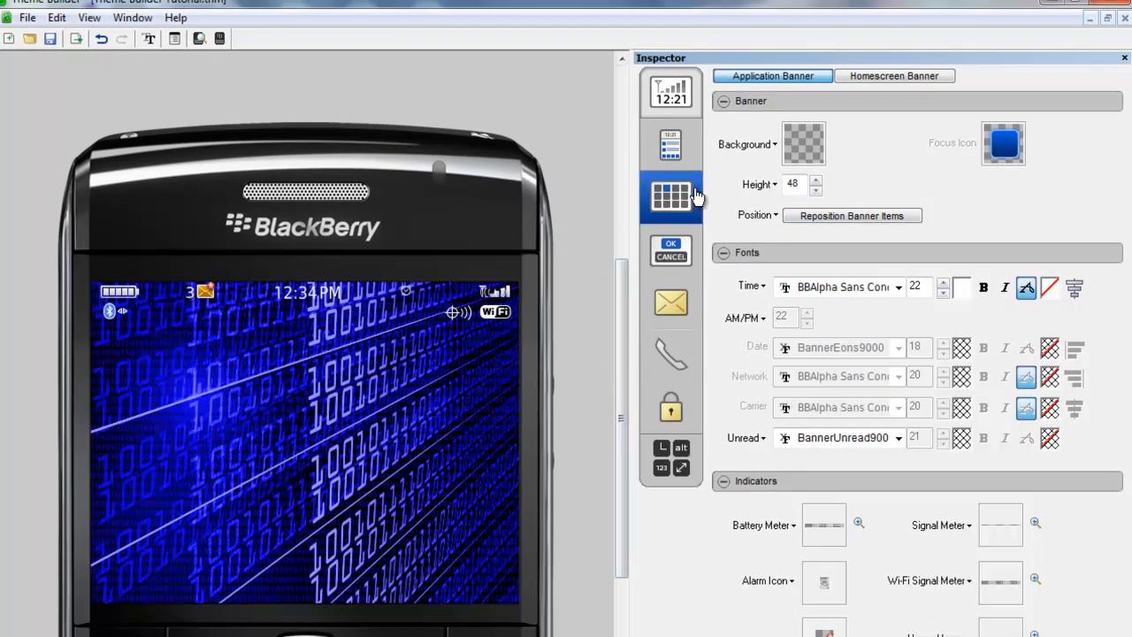
left_click(671, 204)
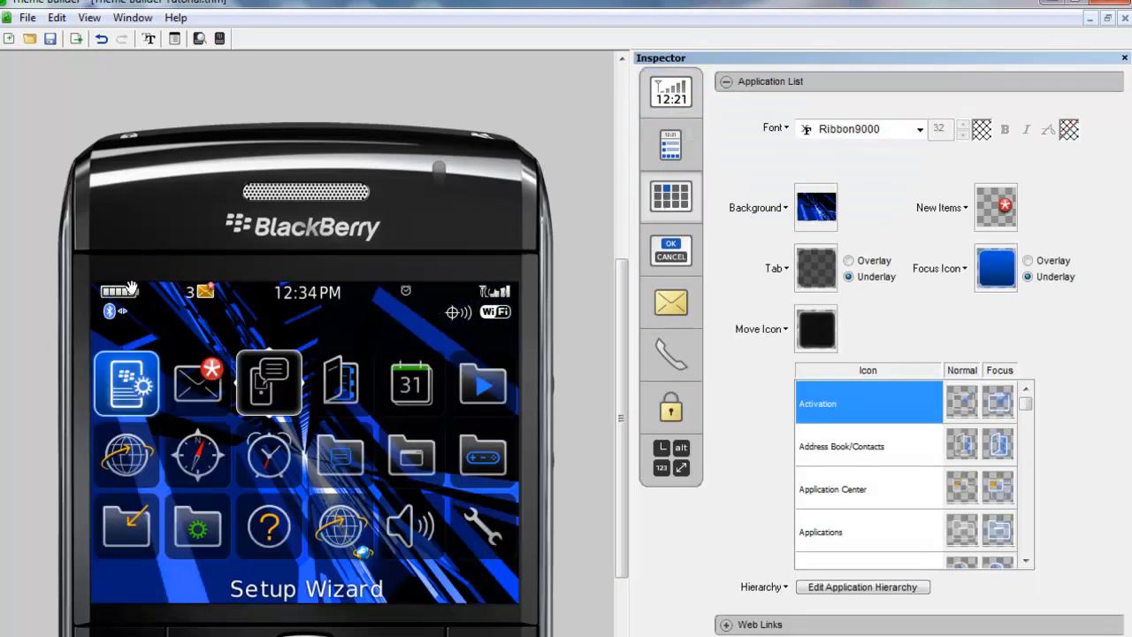
left_click(670, 354)
left_click(1036, 78)
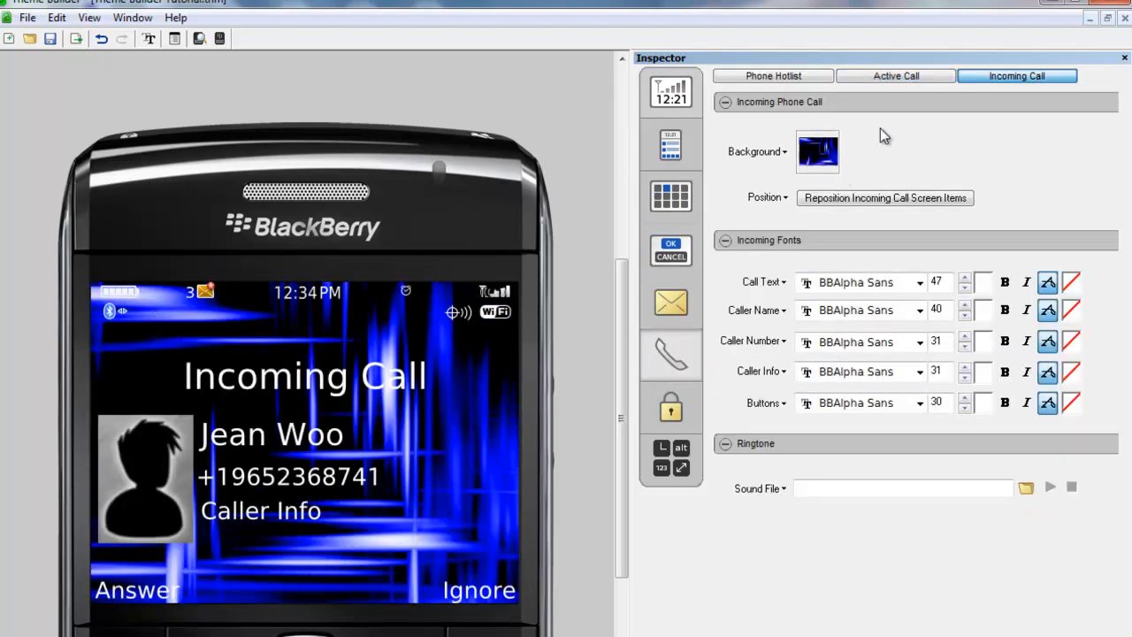
left_click(894, 78)
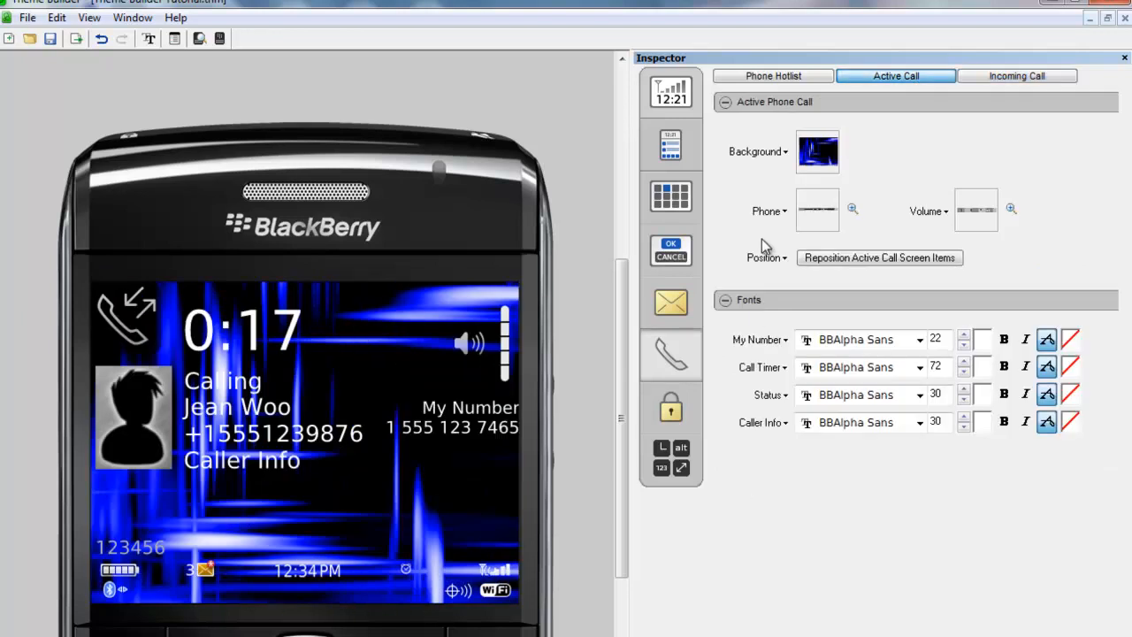
- Check the homescreen banner settings and the lock screen, then return to Home Screen settings
left_click(671, 144)
left_click(670, 91)
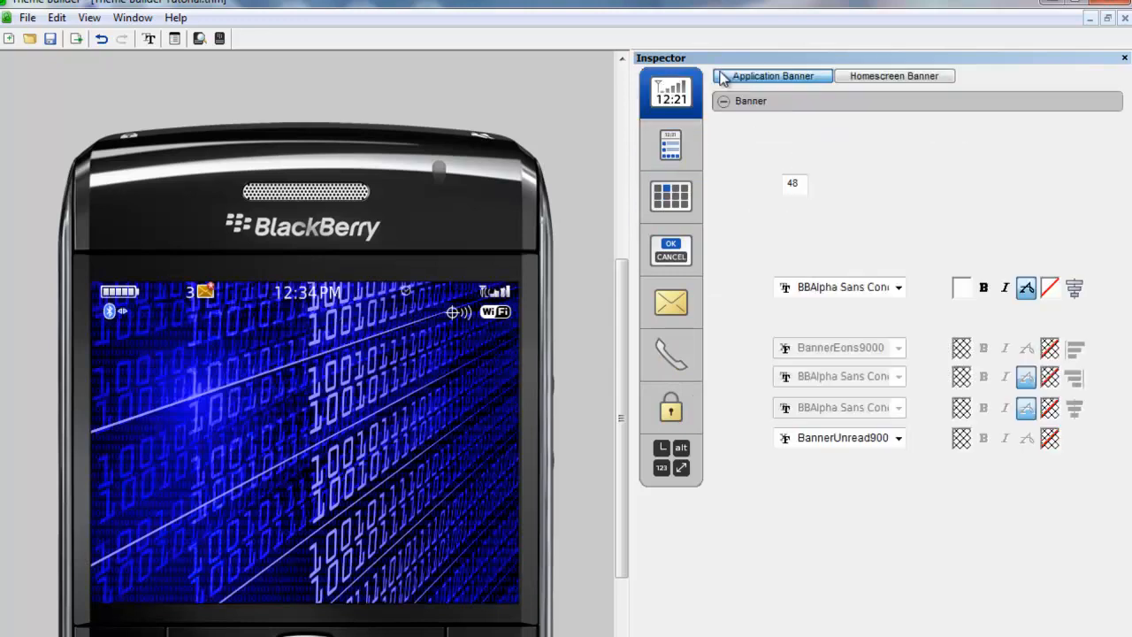
left_click(871, 76)
left_click(671, 144)
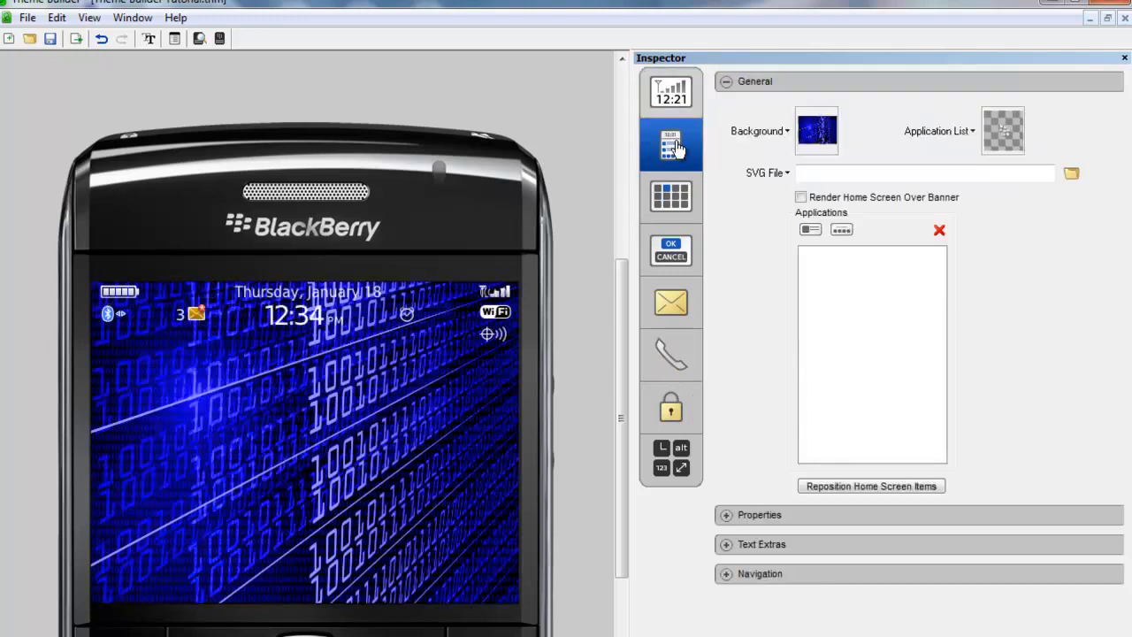
left_click(678, 425)
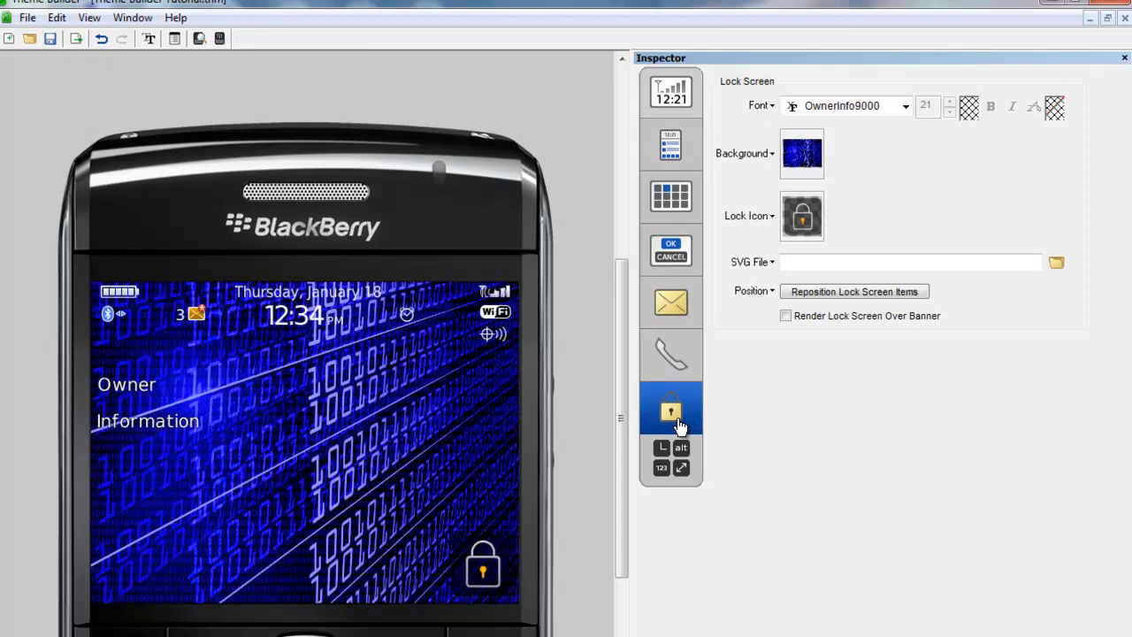
left_click(677, 150)
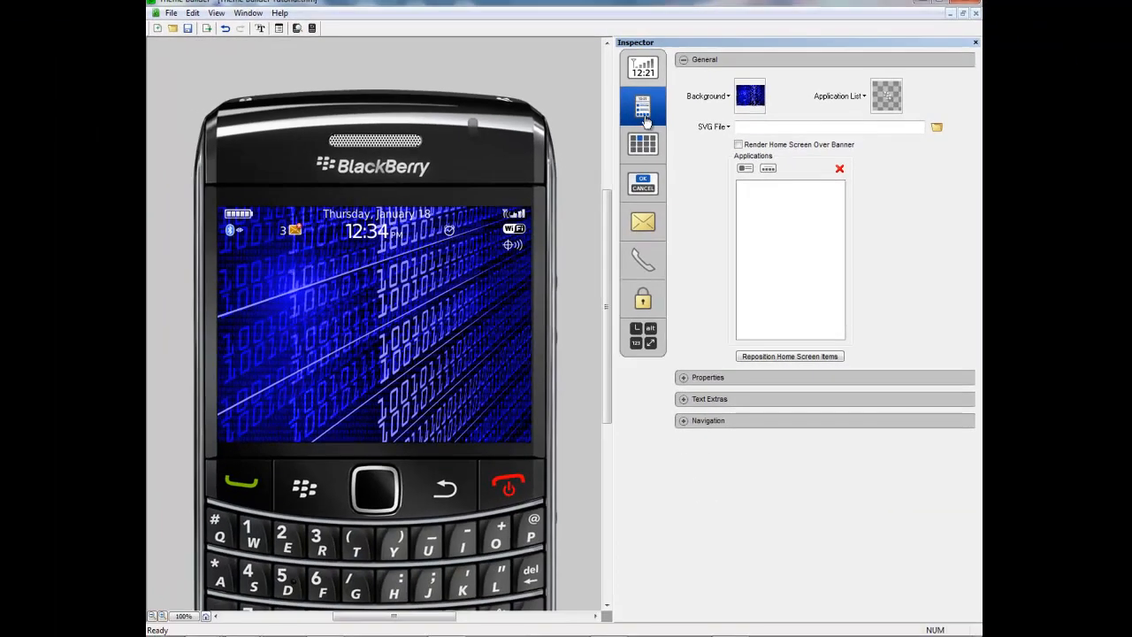
- Open the 12:21 Banner tile and collapse its Visibility and Indicators sections
left_click(643, 66)
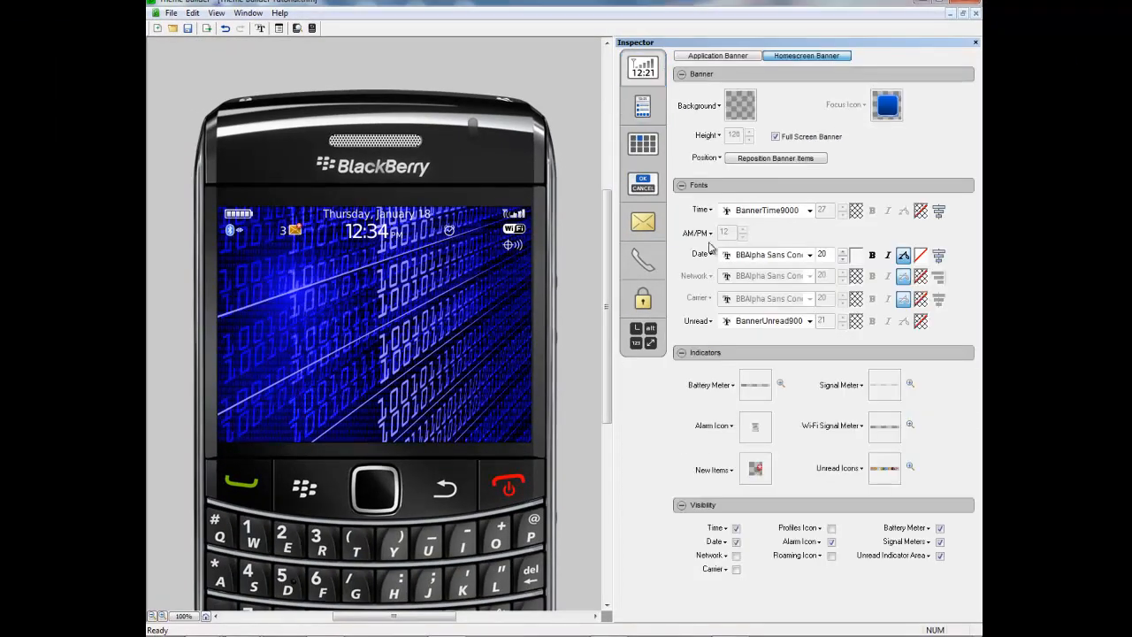
left_click(681, 505)
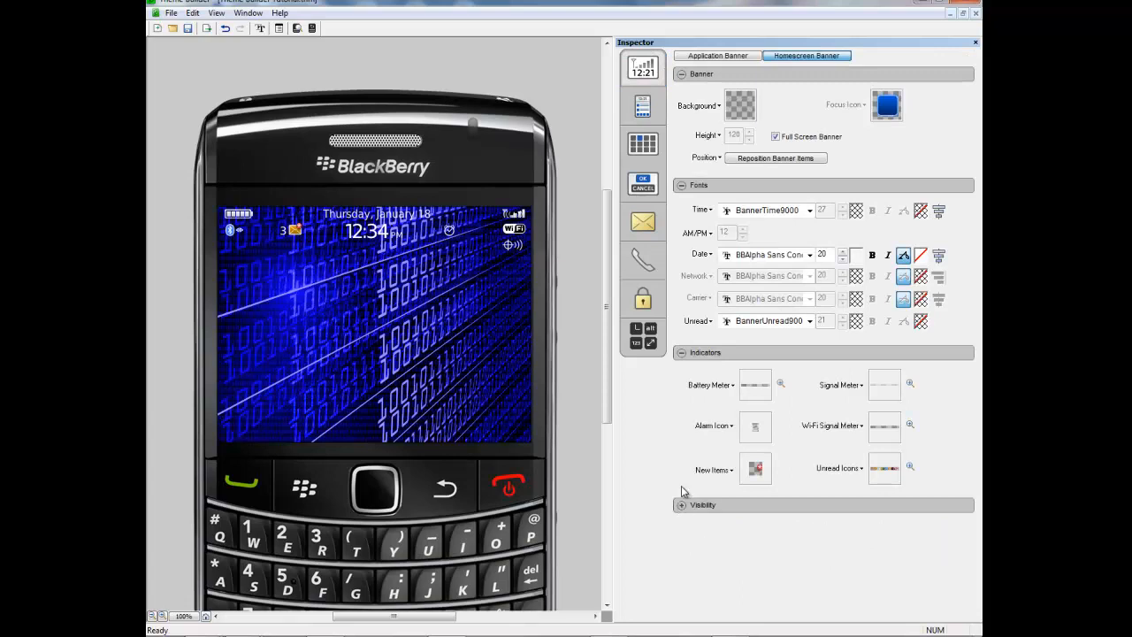
left_click(681, 353)
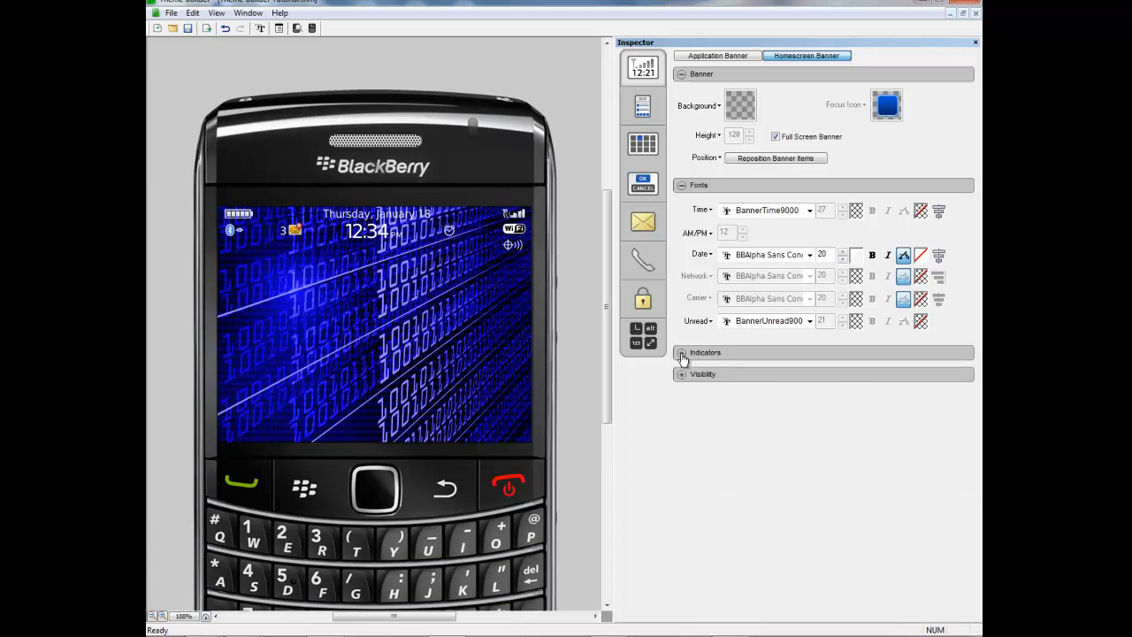